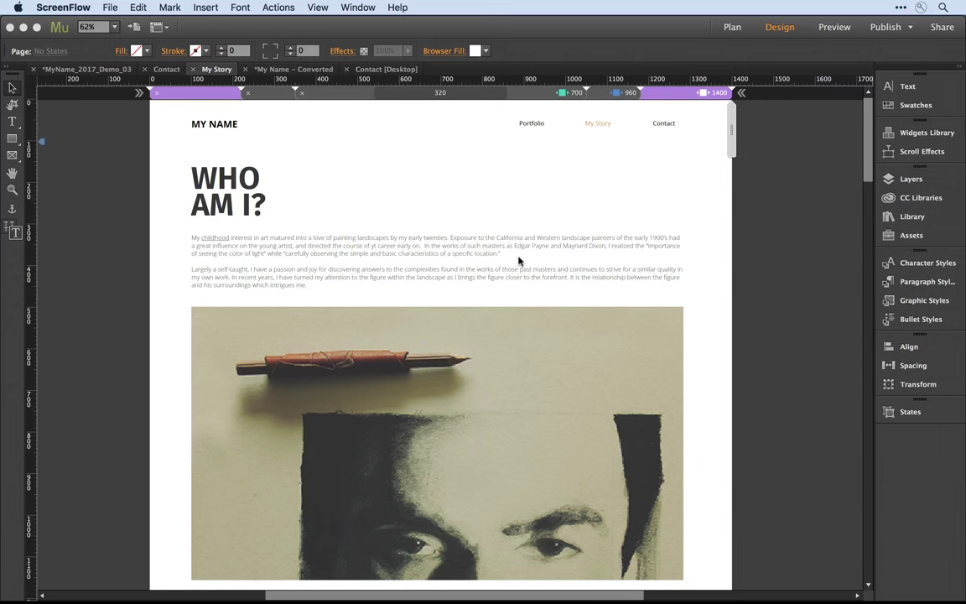
# - Zoom in on the WHO AM I? heading and intro, then preview the page in Chrome
pyautogui.scroll(-10, 553, 328)
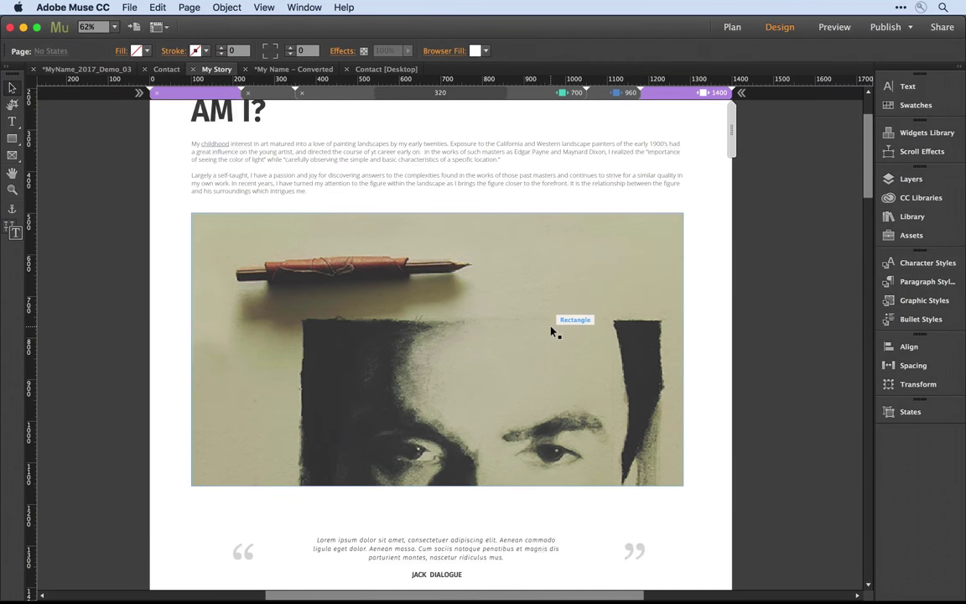
pyautogui.scroll(-4, 550, 331)
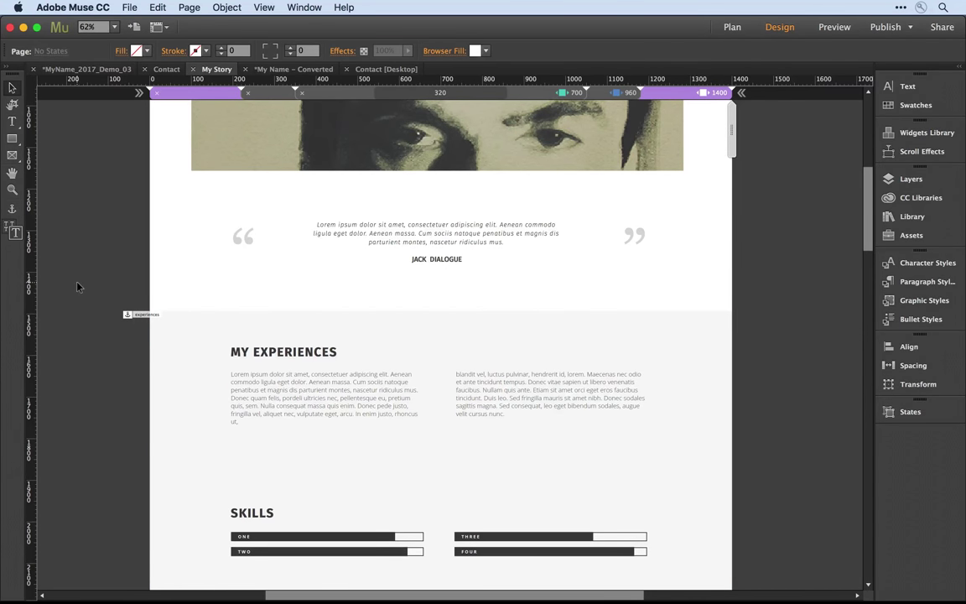
pyautogui.scroll(4, 77, 286)
pyautogui.scroll(6, 77, 287)
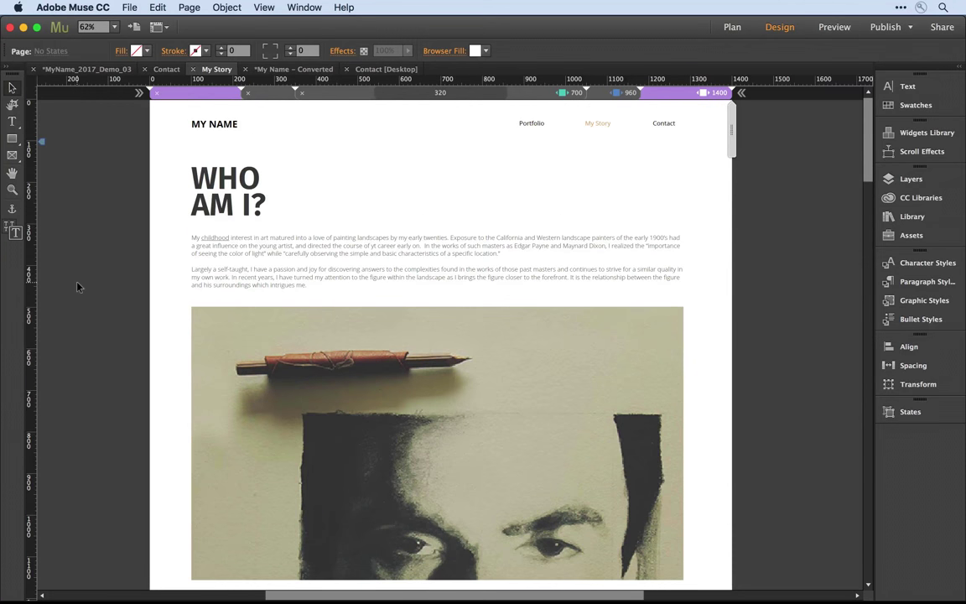
pyautogui.press('z')
pyautogui.moveTo(129, 165); pyautogui.dragTo(326, 335)
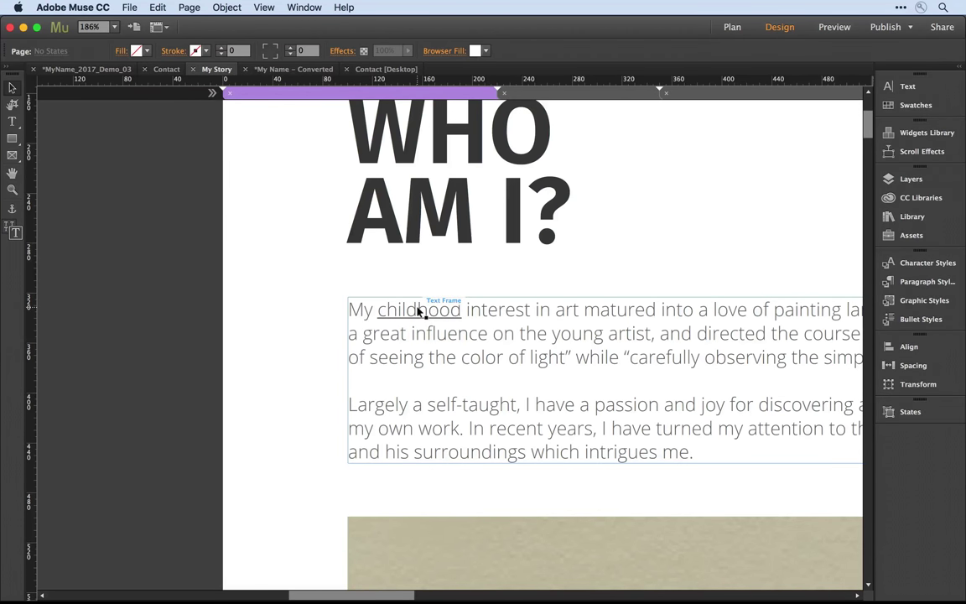
pyautogui.click(125, 8)
pyautogui.click(155, 221)
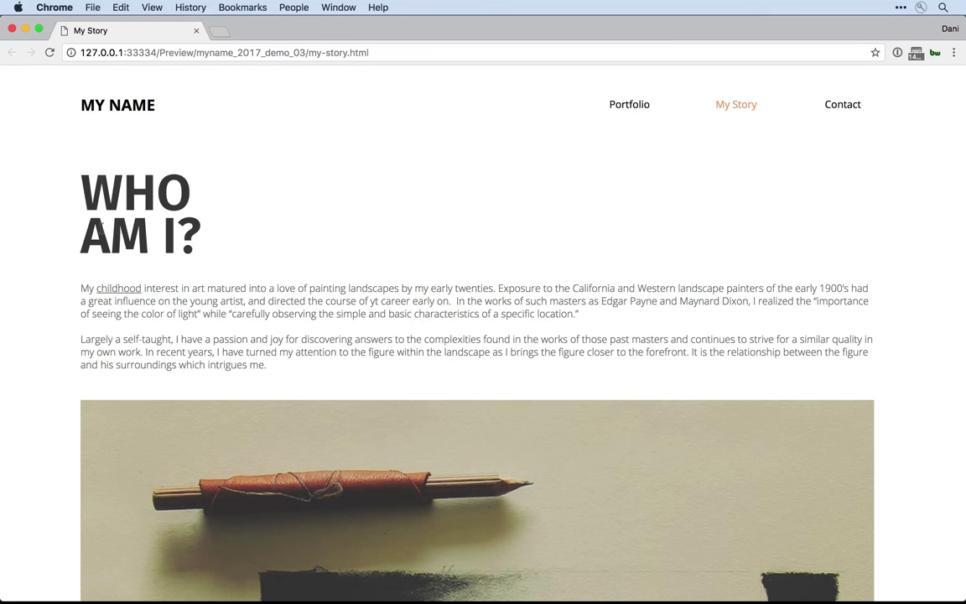
# - Test the 'childhood' link in Chrome to confirm it jumps to My Experiences
pyautogui.click(116, 293)
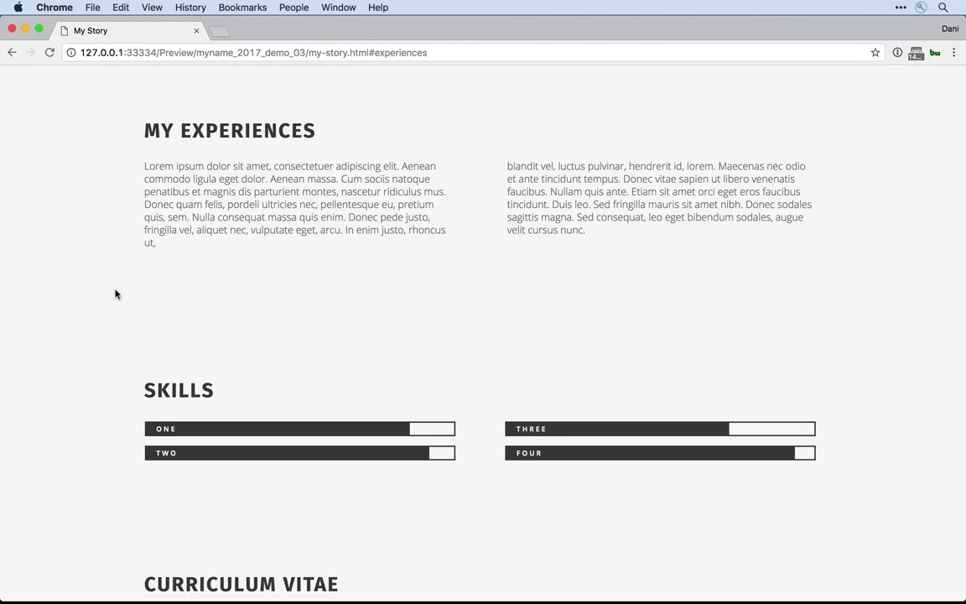
# - Back in Muse, fit the whole page and open the Curriculum Vitae accordion's exhibition panels
pyautogui.press('super+Tab')
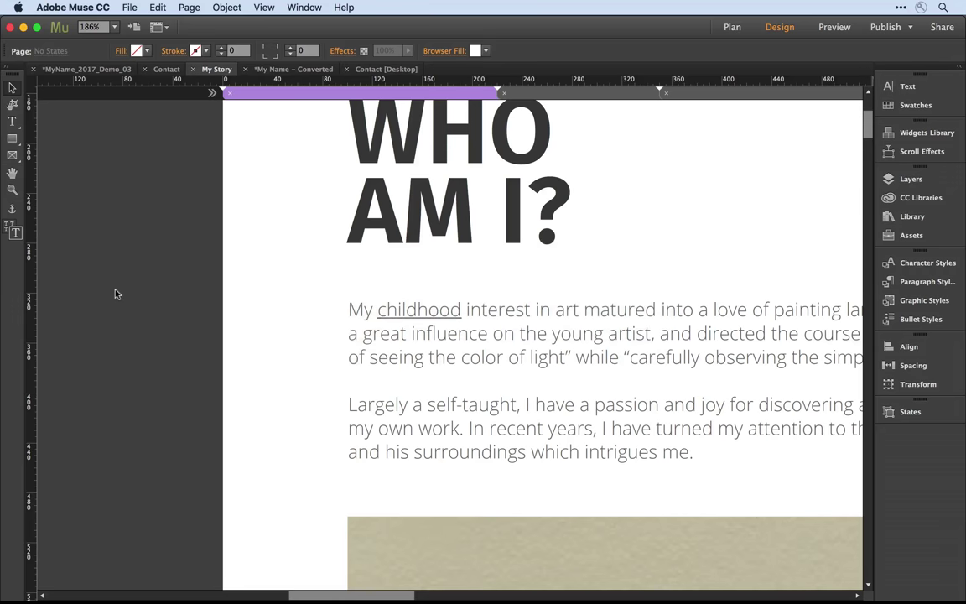
pyautogui.press('super+0')
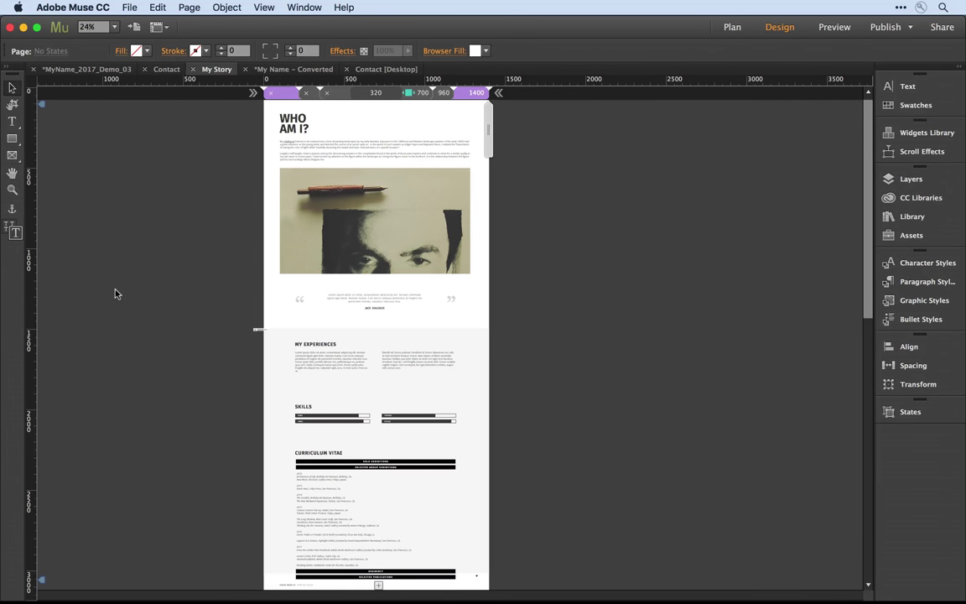
pyautogui.scroll(-2, 209, 459)
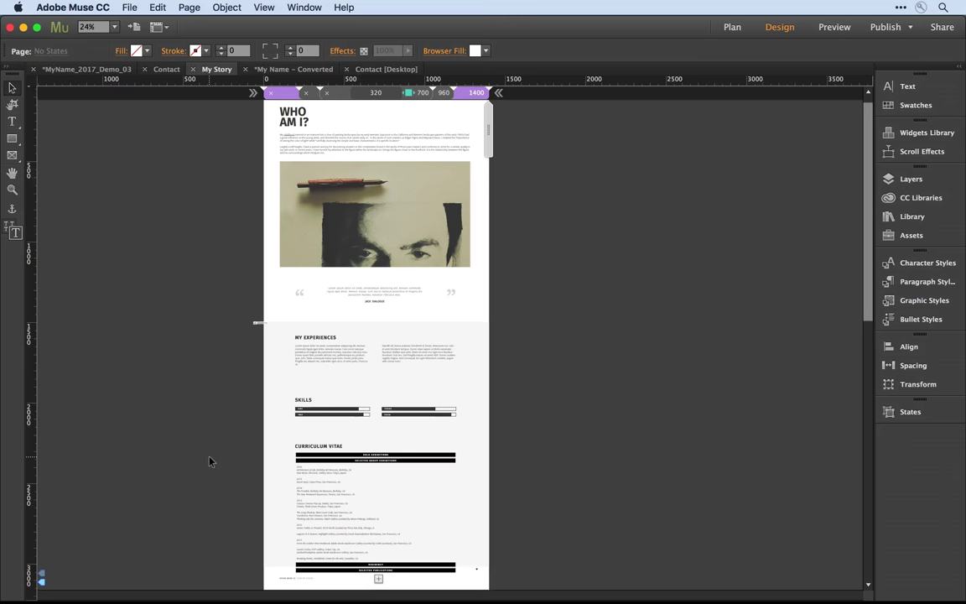
pyautogui.scroll(1, 209, 460)
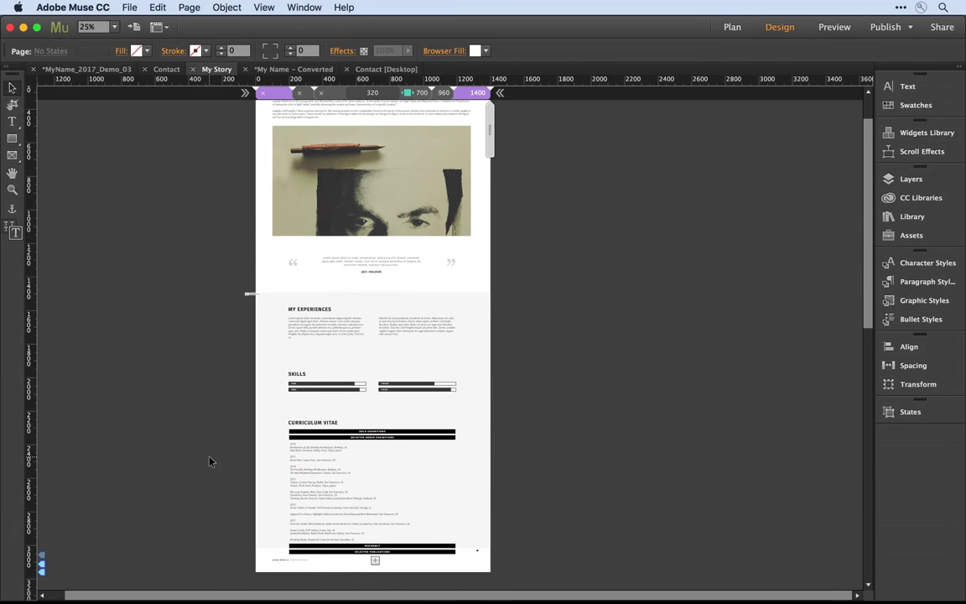
pyautogui.scroll(1, 209, 461)
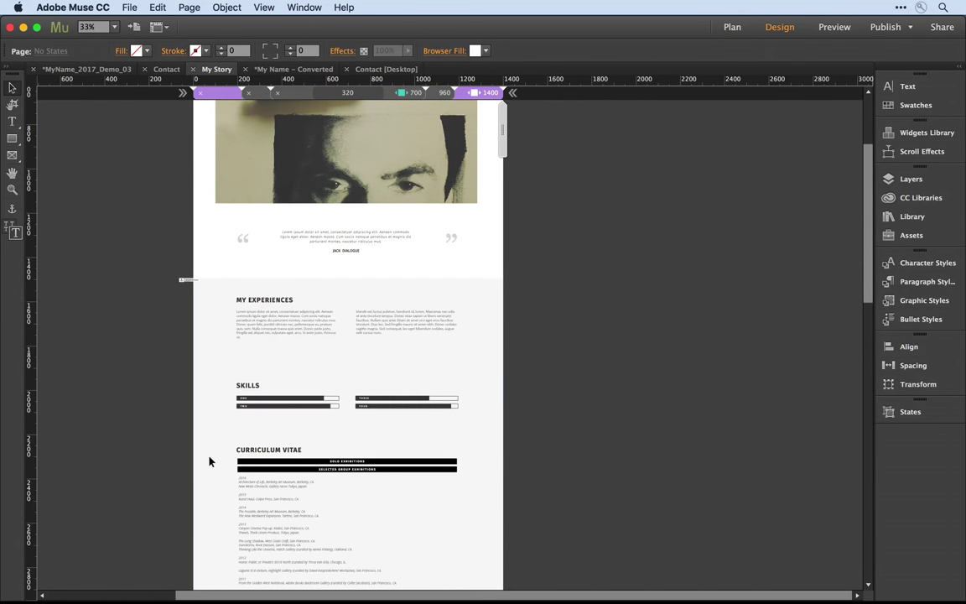
pyautogui.scroll(-4, 210, 461)
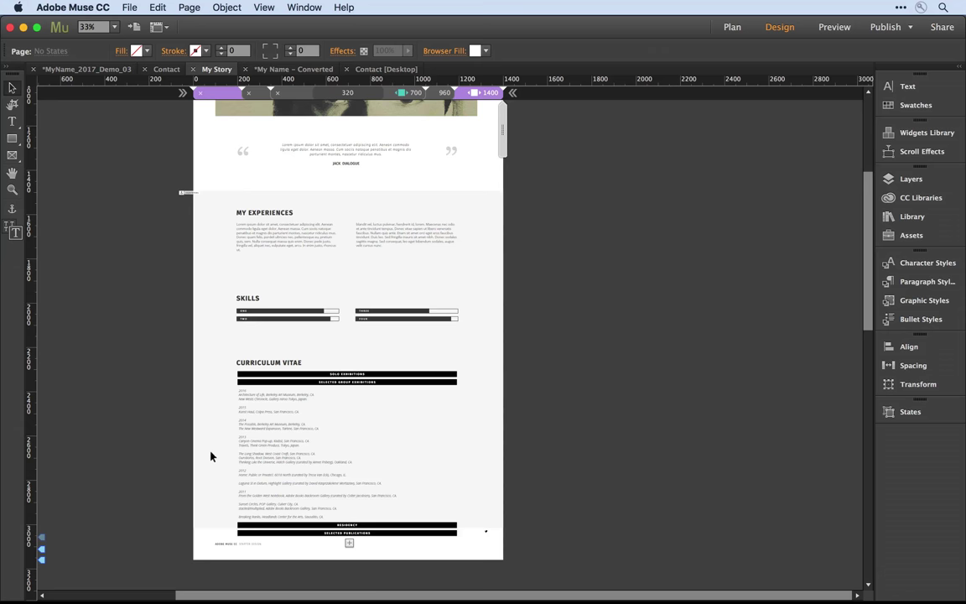
pyautogui.click(270, 377)
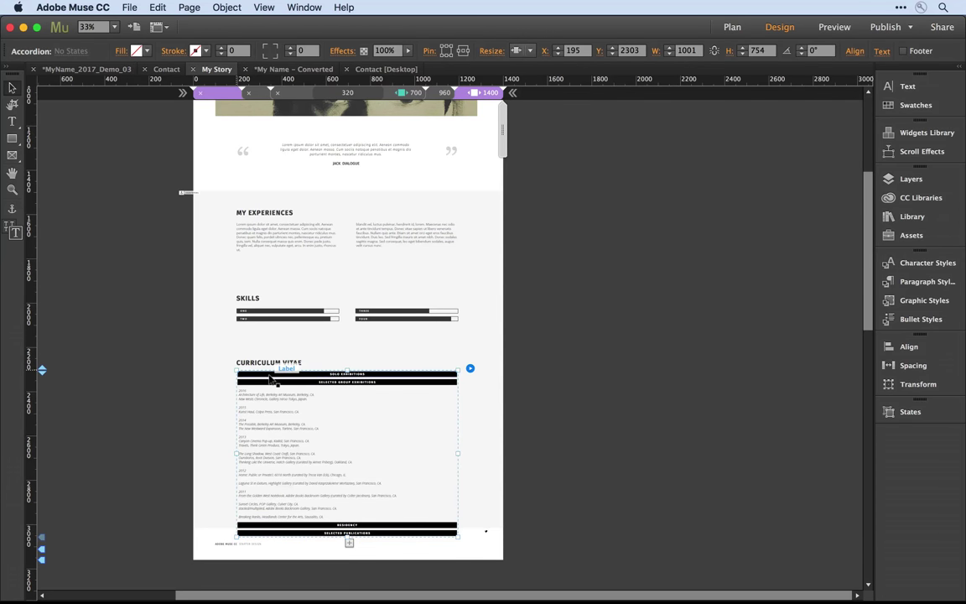
pyautogui.click(269, 379)
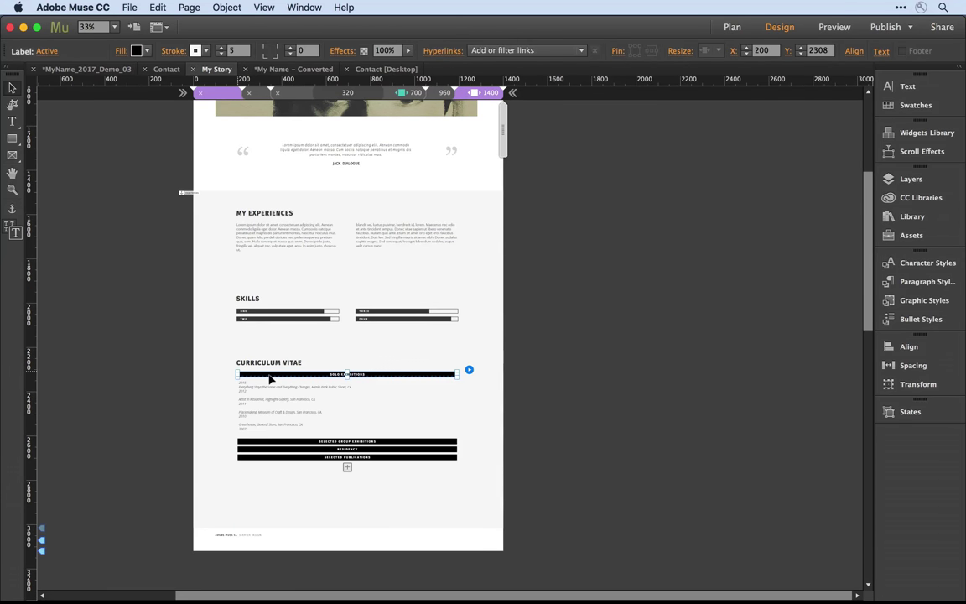
pyautogui.click(265, 442)
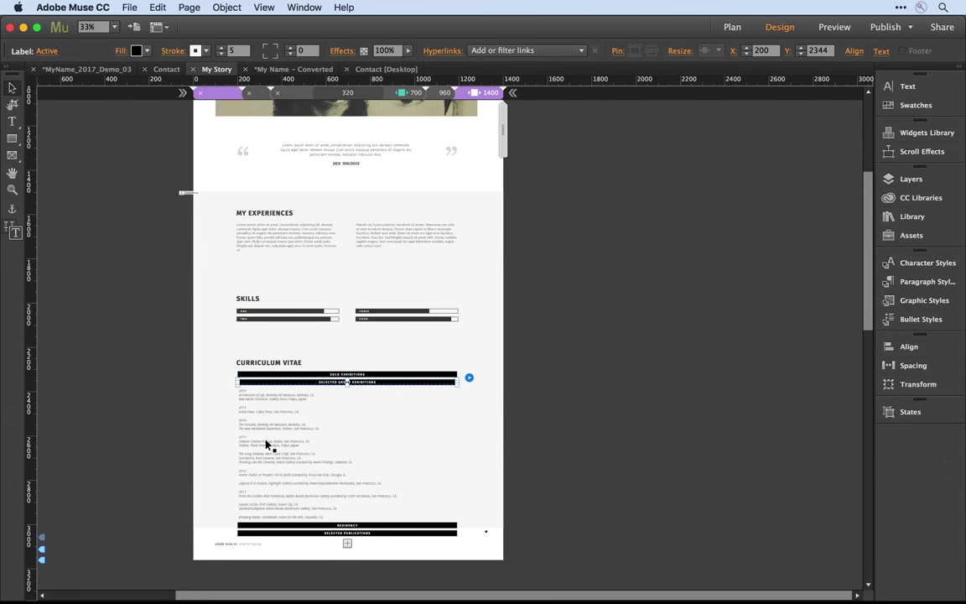
# - Zoom into the Curriculum Vitae section and expand the Selected Group Exhibitions panel
pyautogui.press('z')
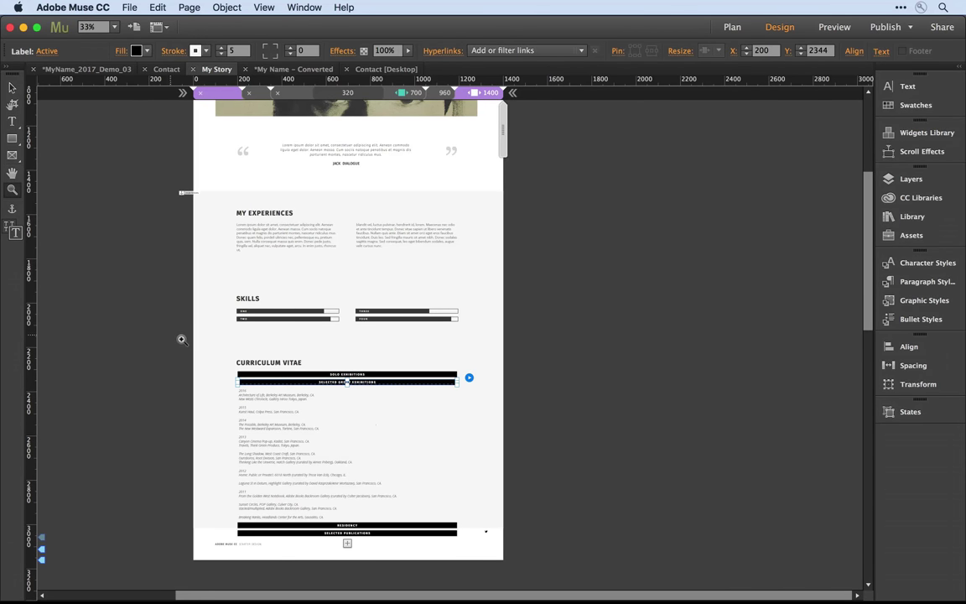
pyautogui.moveTo(172, 336); pyautogui.dragTo(556, 524)
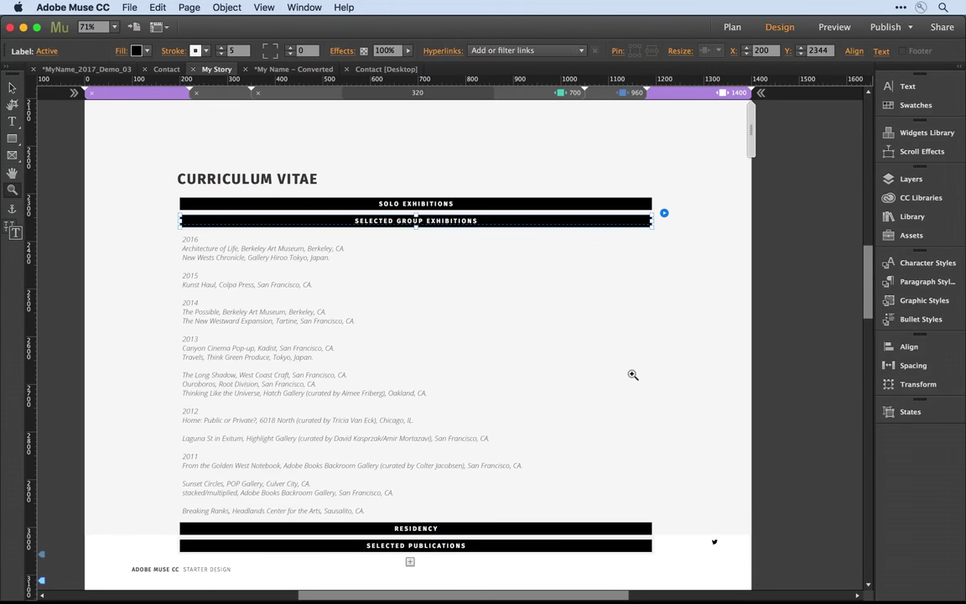
pyautogui.click(13, 87)
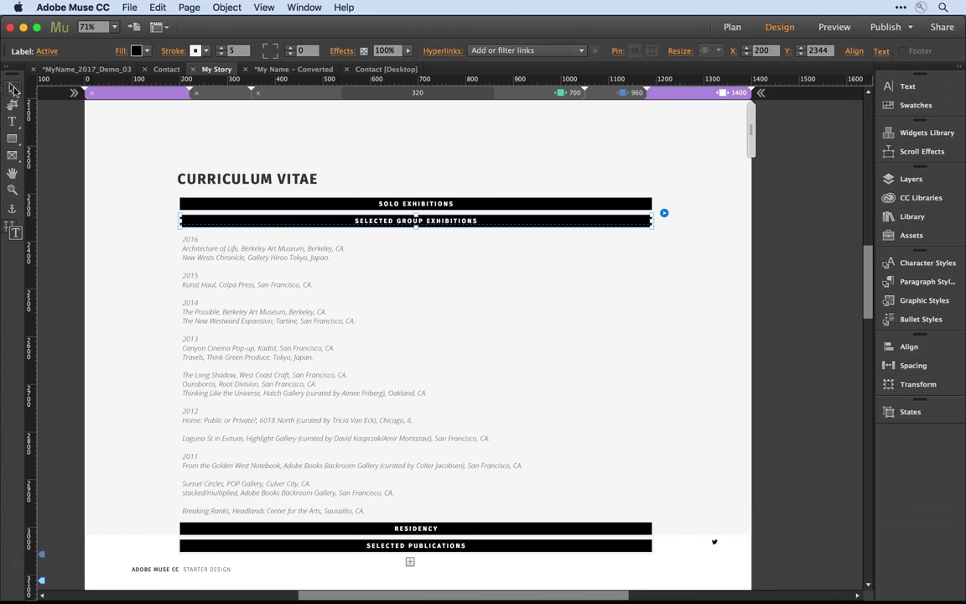
pyautogui.click(224, 205)
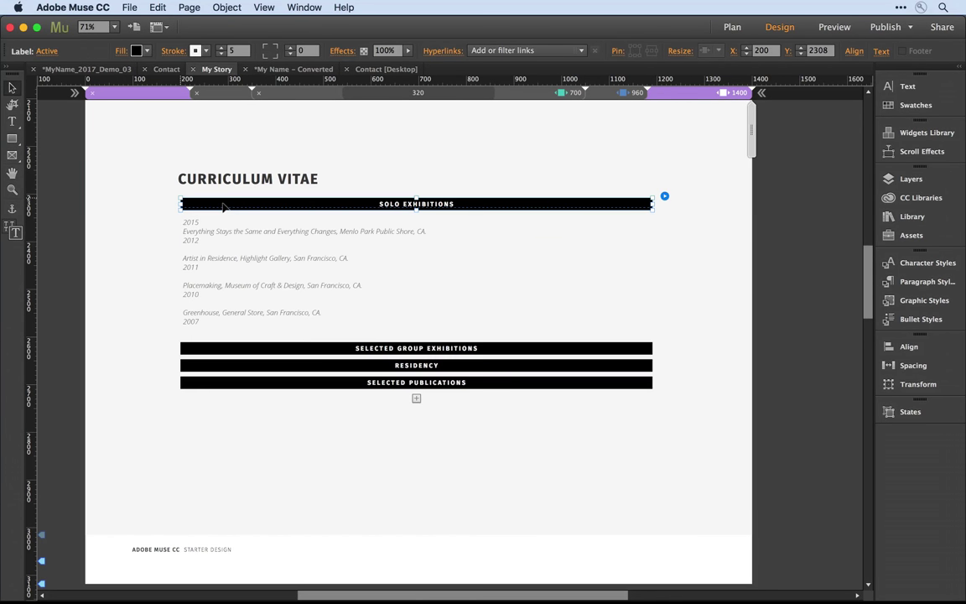
pyautogui.click(464, 347)
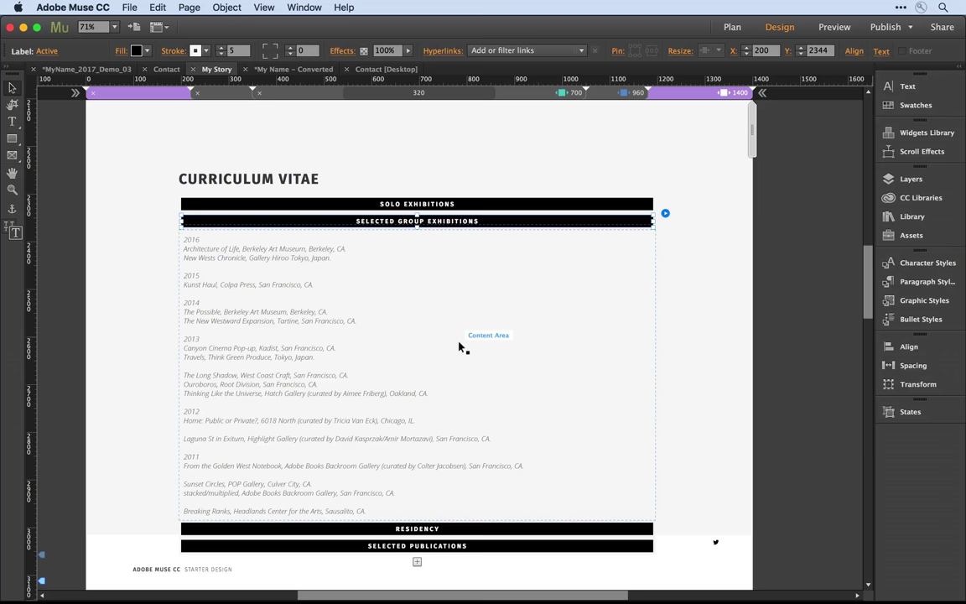
# - Place an anchor named group_ex at the top of the Selected Group Exhibitions list, then re-expand Solo Exhibitions
pyautogui.click(11, 210)
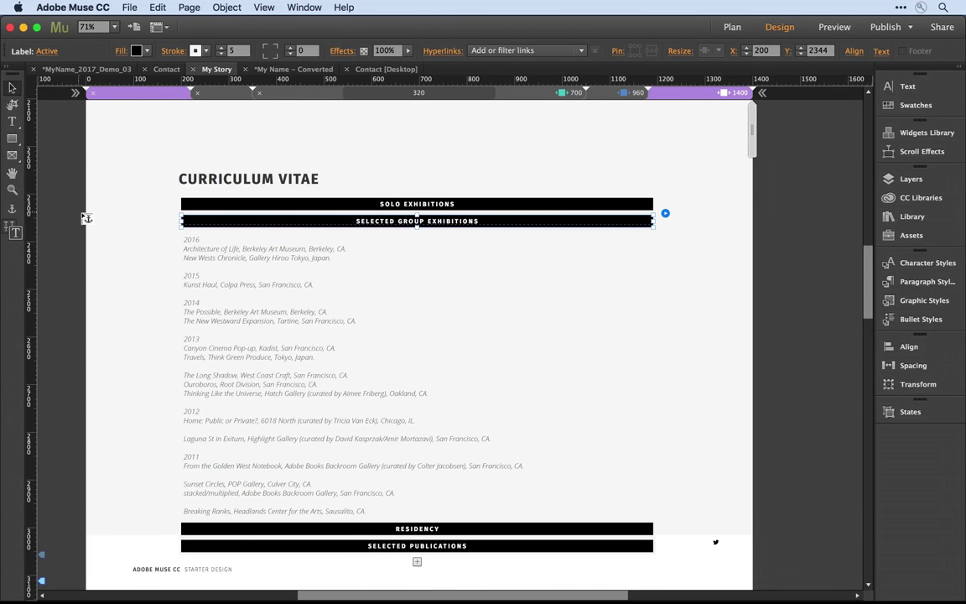
pyautogui.click(184, 238)
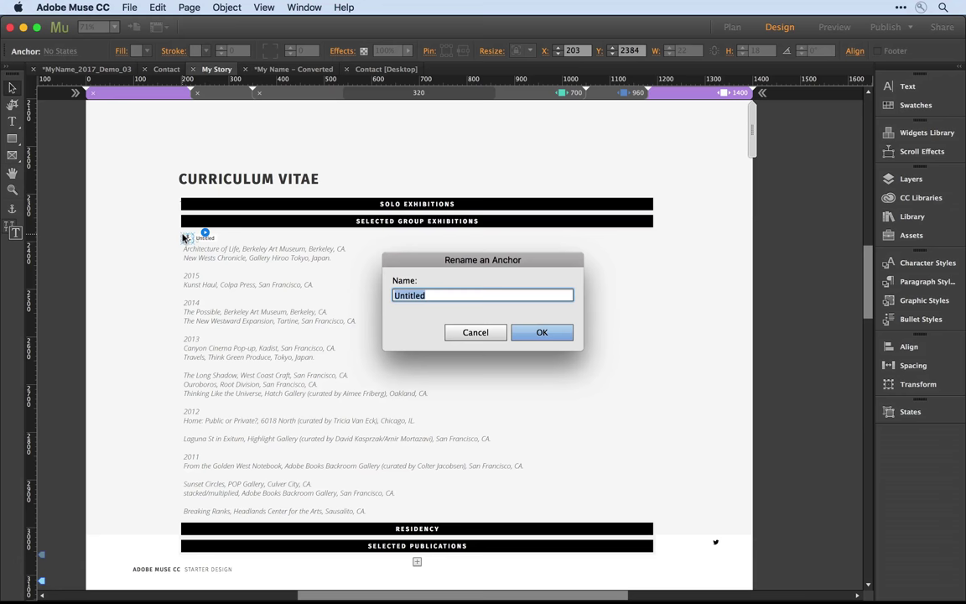
pyautogui.write('group_ex')
pyautogui.click(548, 334)
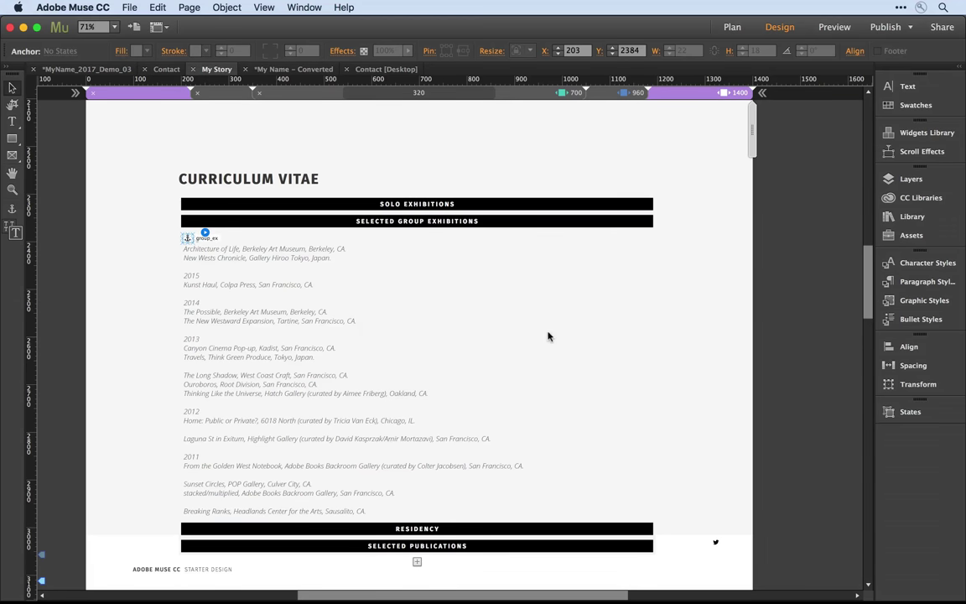
pyautogui.click(472, 209)
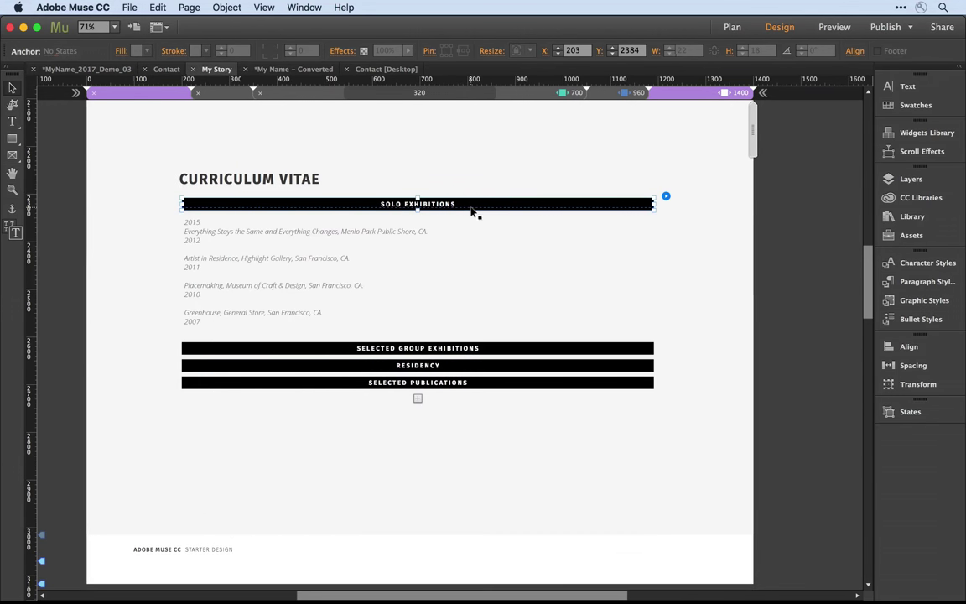
# - Collapse Solo Exhibitions and hyperlink the word 'matured' in the intro to group_ex
pyautogui.click(472, 211)
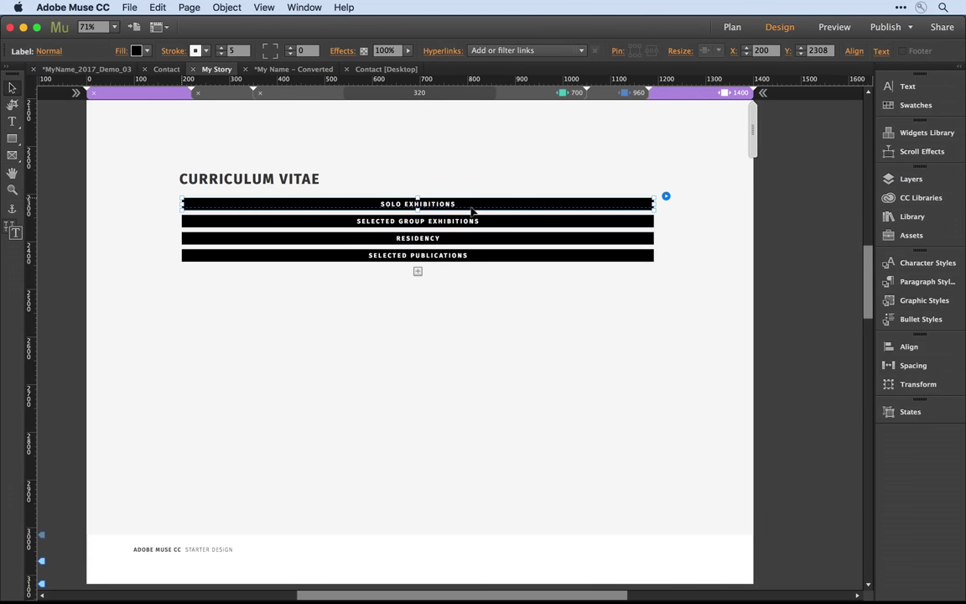
pyautogui.scroll(-1, 471, 211)
pyautogui.scroll(10, 471, 211)
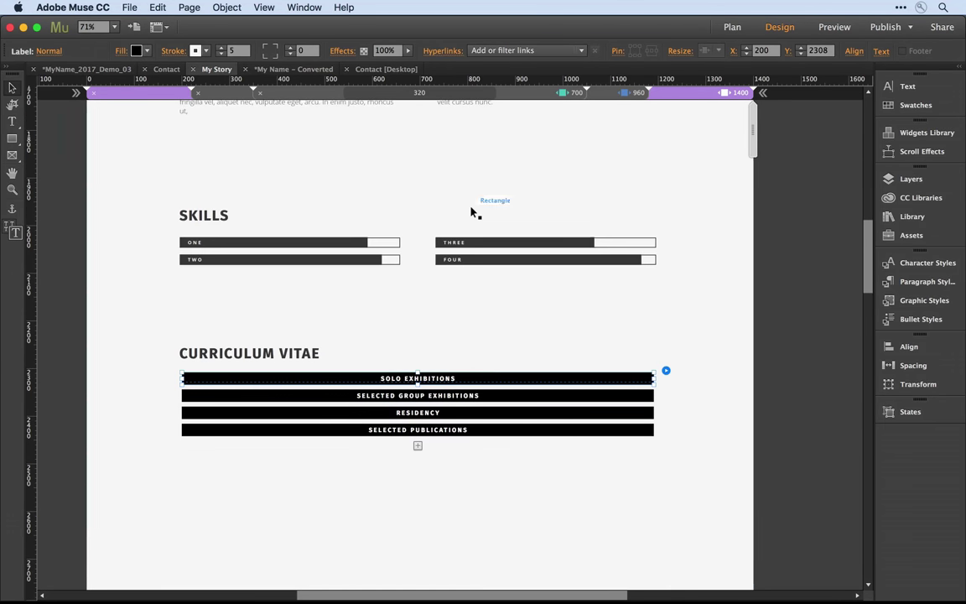
pyautogui.scroll(10, 471, 211)
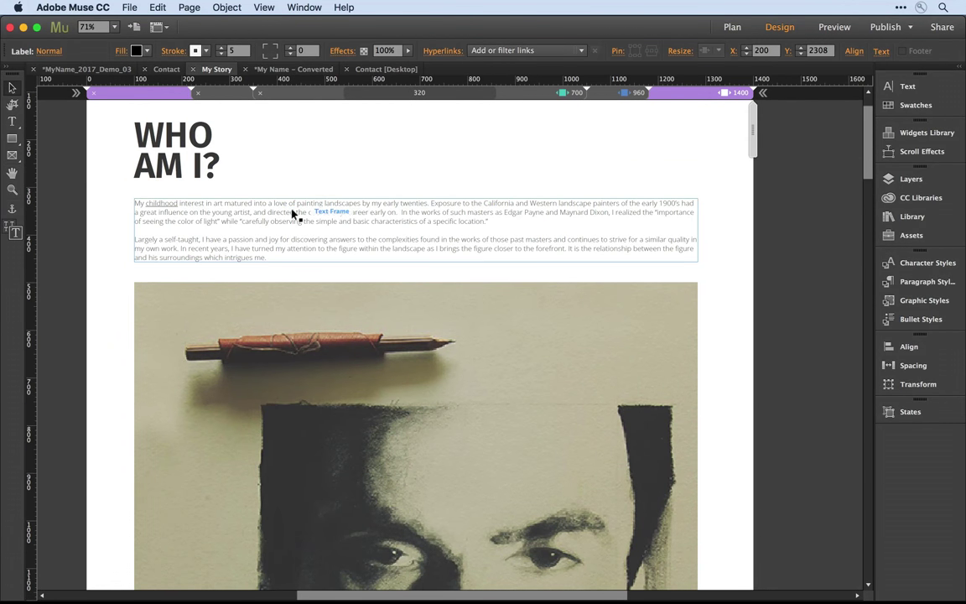
pyautogui.click(237, 210)
pyautogui.doubleClick(238, 203)
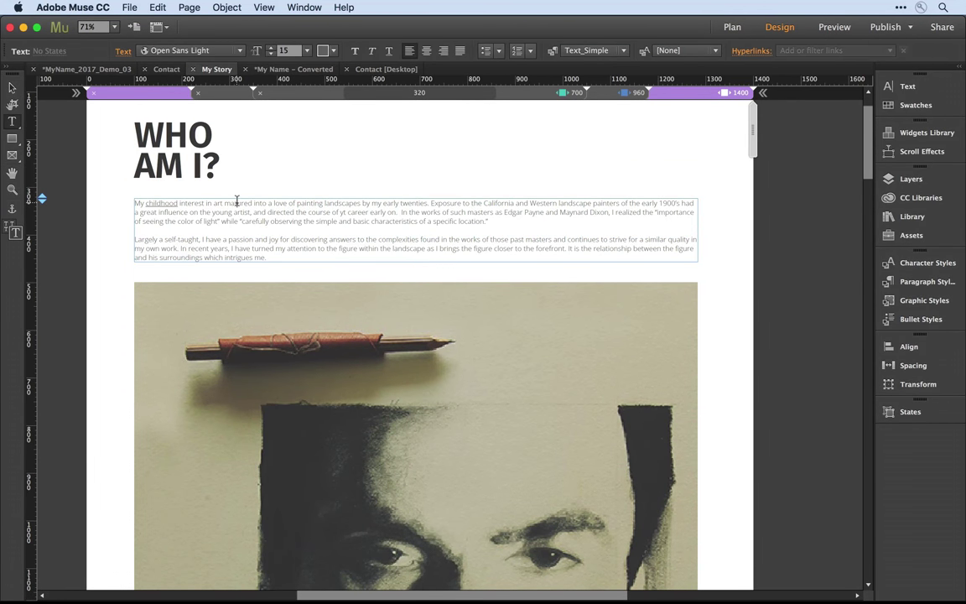
pyautogui.doubleClick(238, 203)
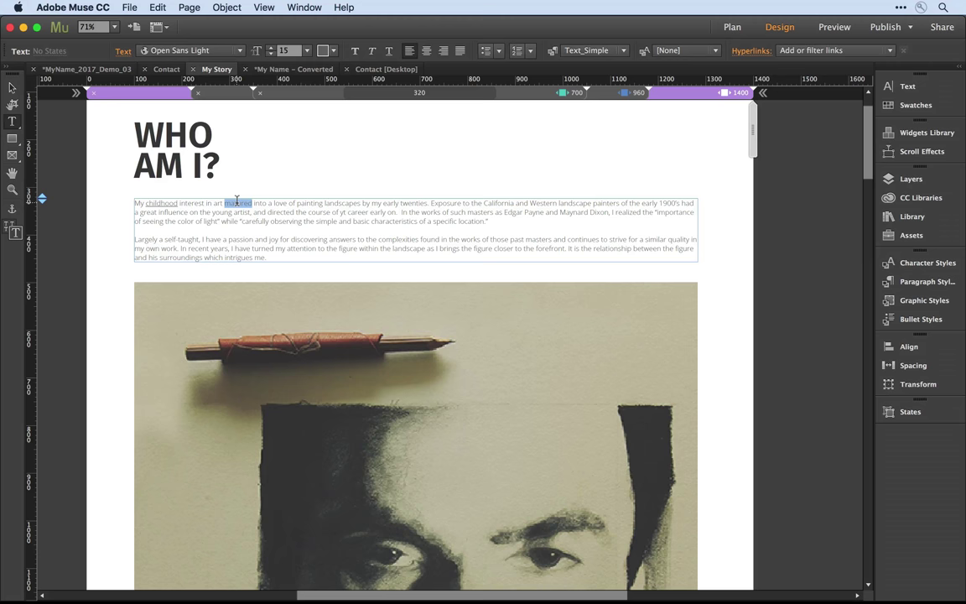
pyautogui.click(842, 52)
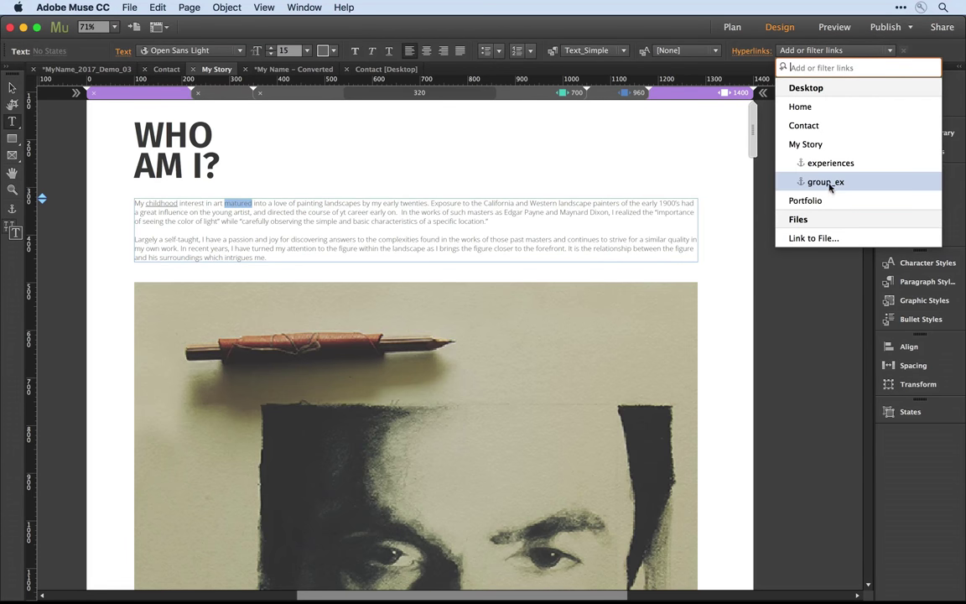
pyautogui.click(809, 183)
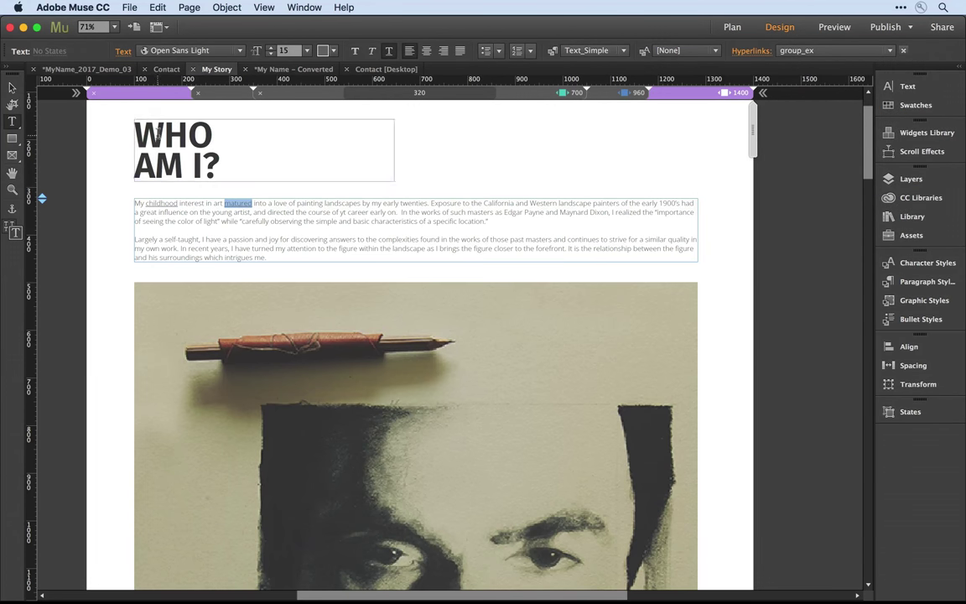
# - Re-export the My Story page and preview it in Chrome
pyautogui.click(127, 7)
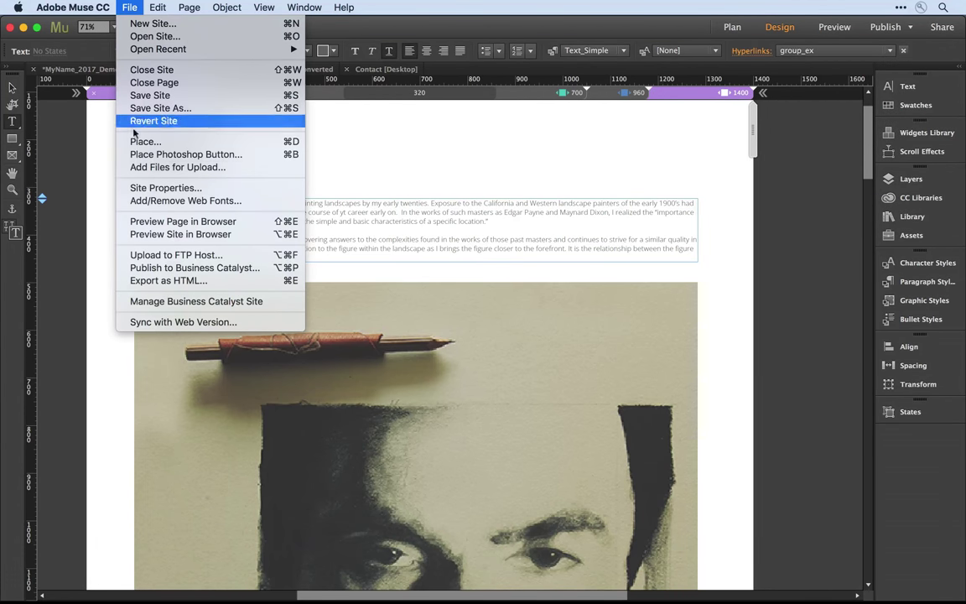
pyautogui.click(141, 223)
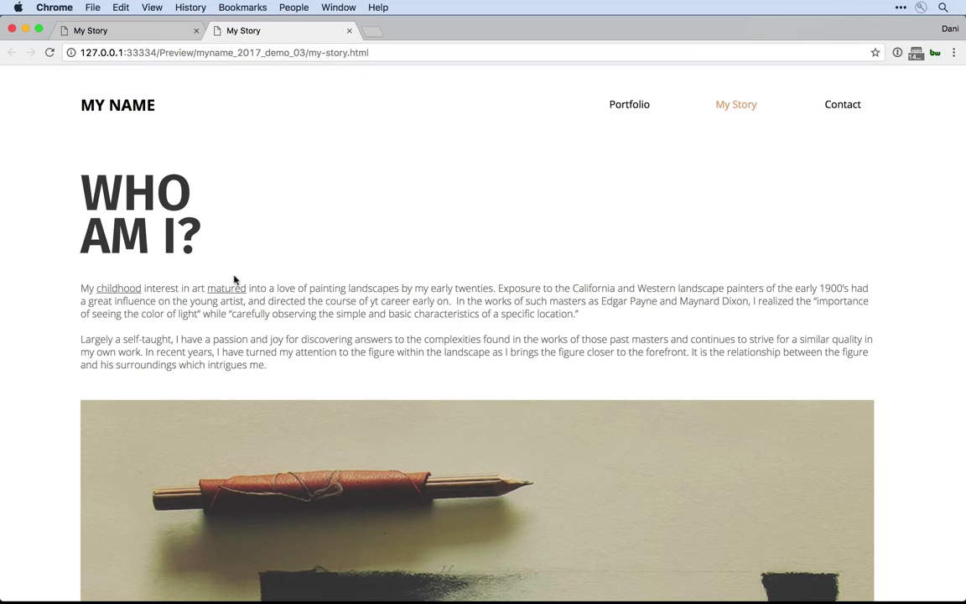
# - Verify 'matured' jumps to #group_ex, retesting after switching the accordion to Selected Publications
pyautogui.click(227, 289)
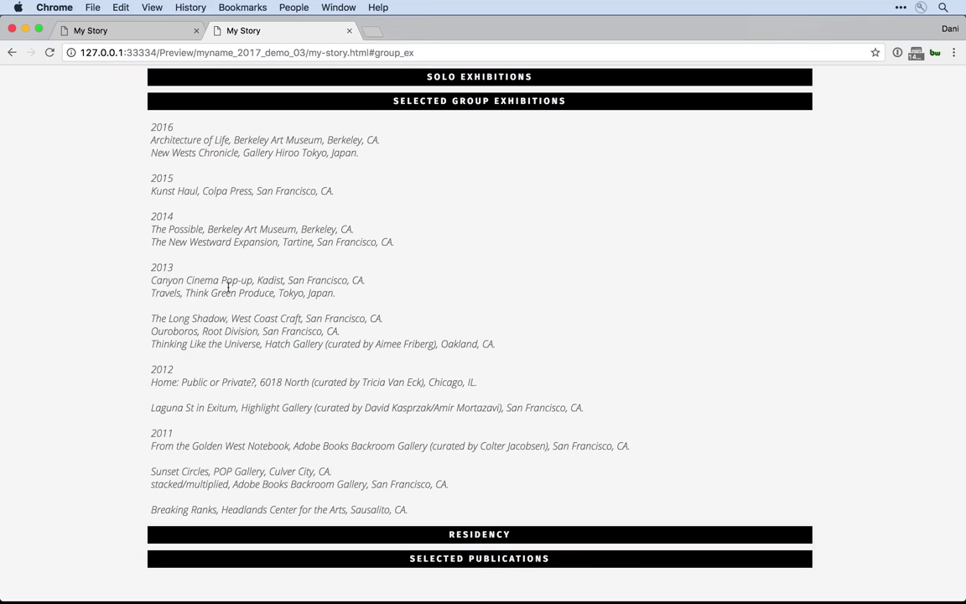
pyautogui.click(377, 558)
pyautogui.scroll(20, 582, 339)
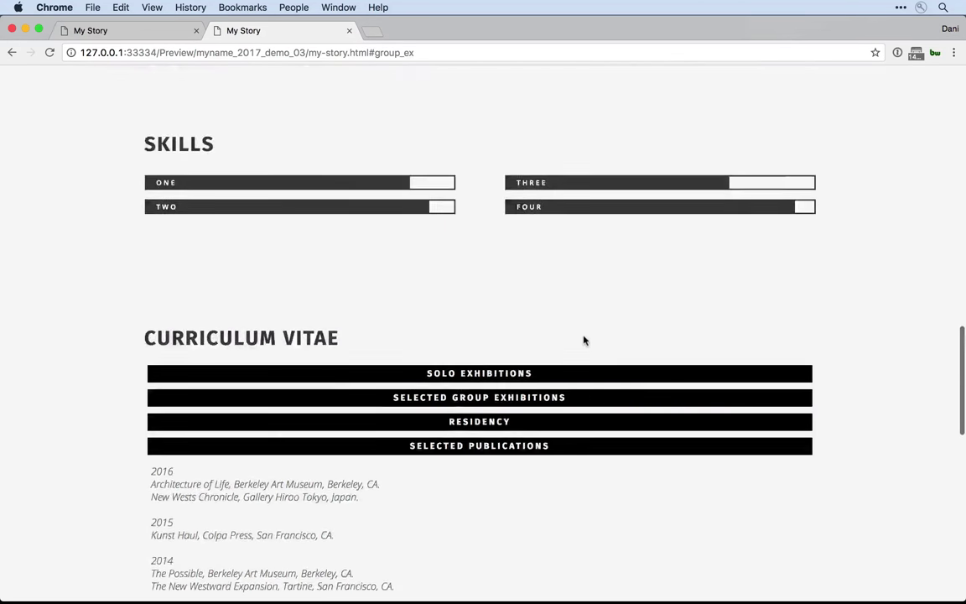
pyautogui.scroll(3, 581, 339)
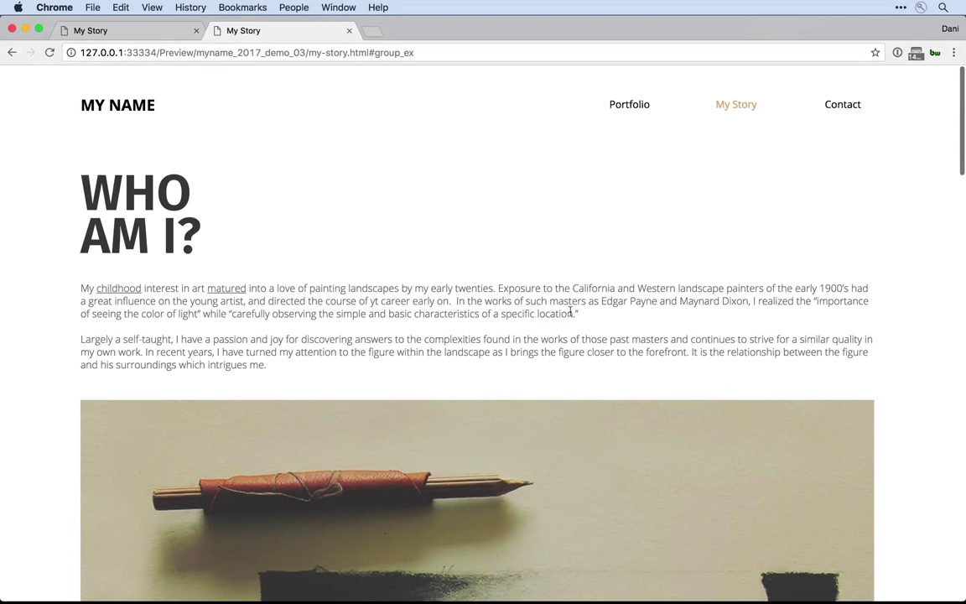
pyautogui.click(231, 291)
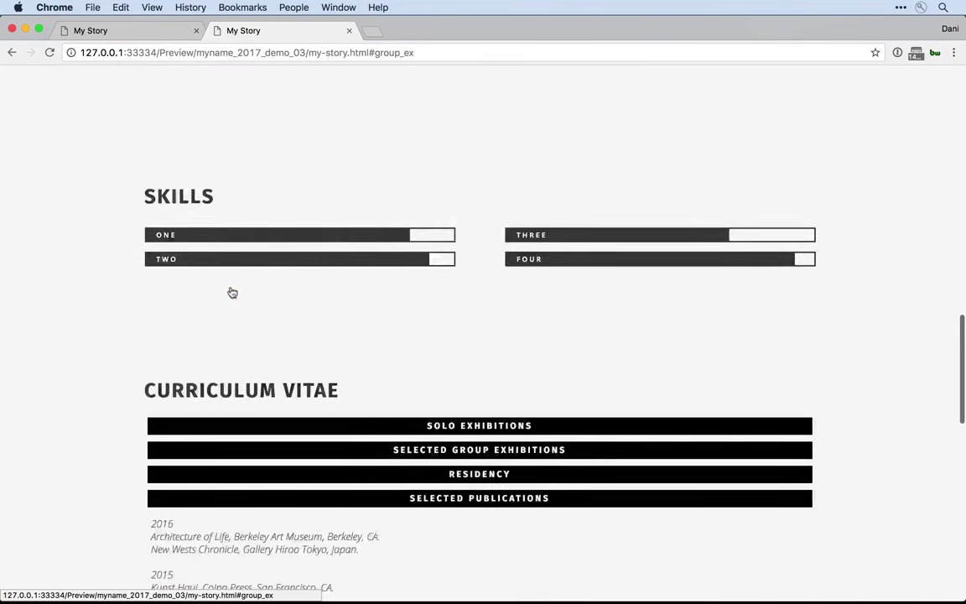